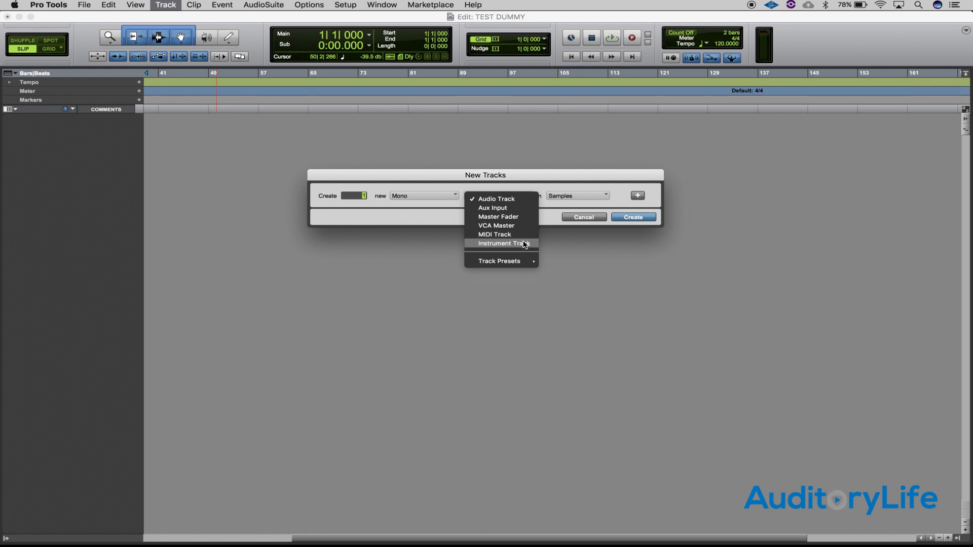
# Review the track type, track preset and timebase choices available for the new track.
pyautogui.moveTo(525, 264)
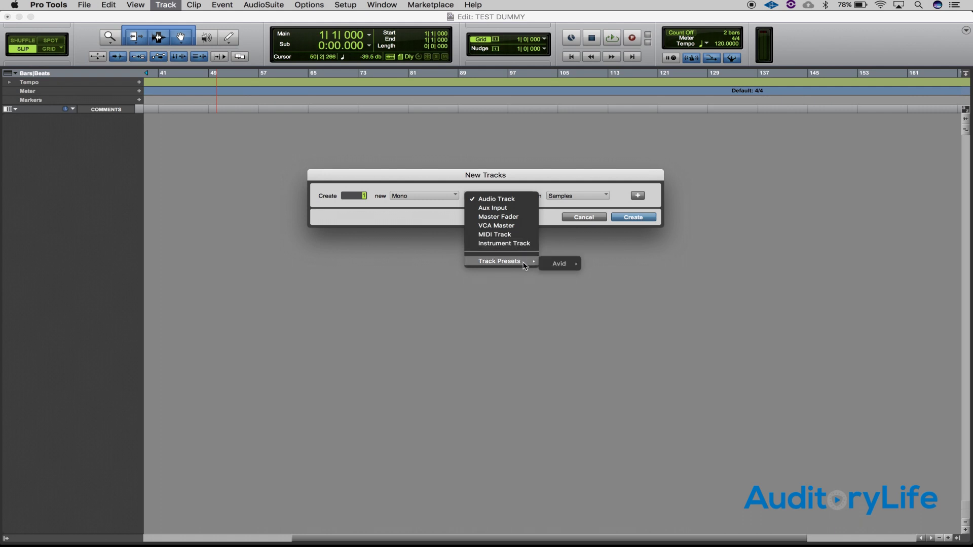
pyautogui.moveTo(561, 262)
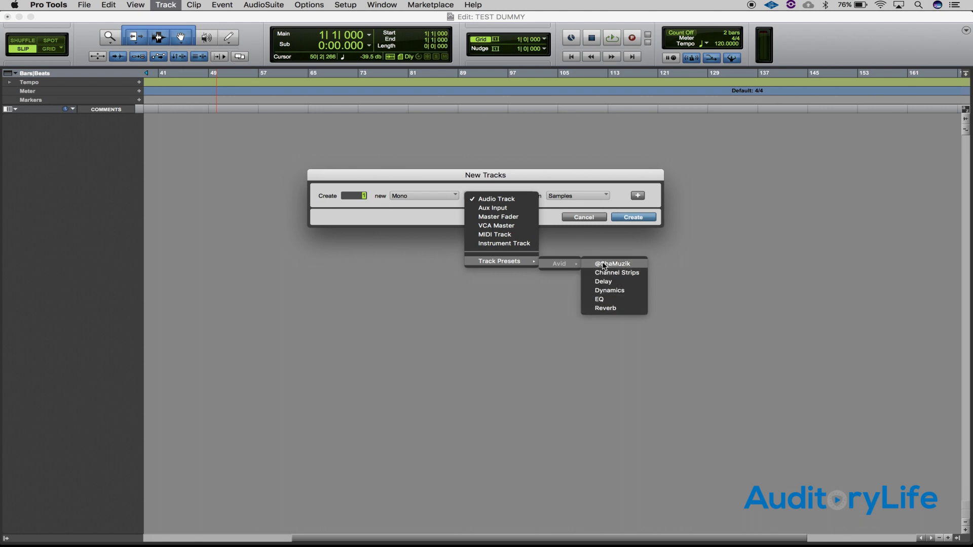
pyautogui.click(549, 186)
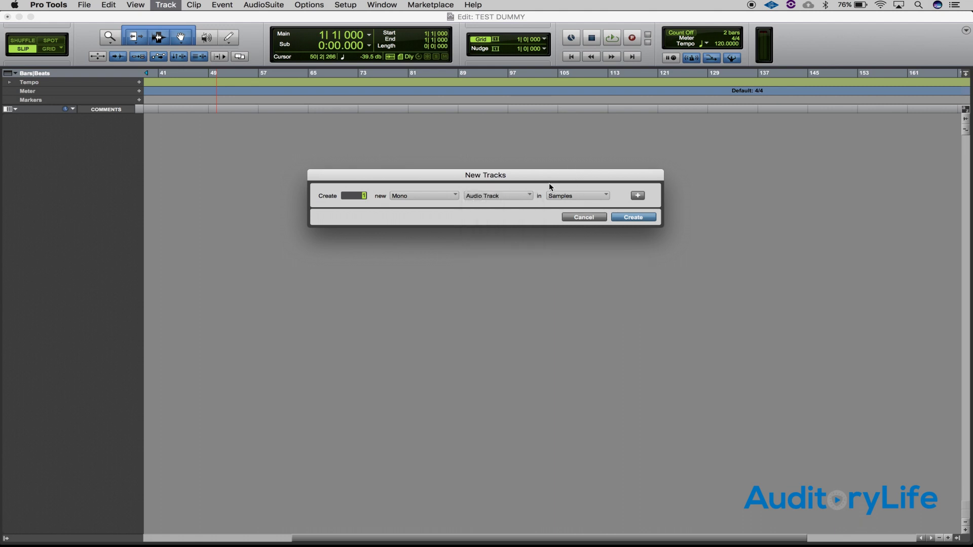
pyautogui.click(569, 201)
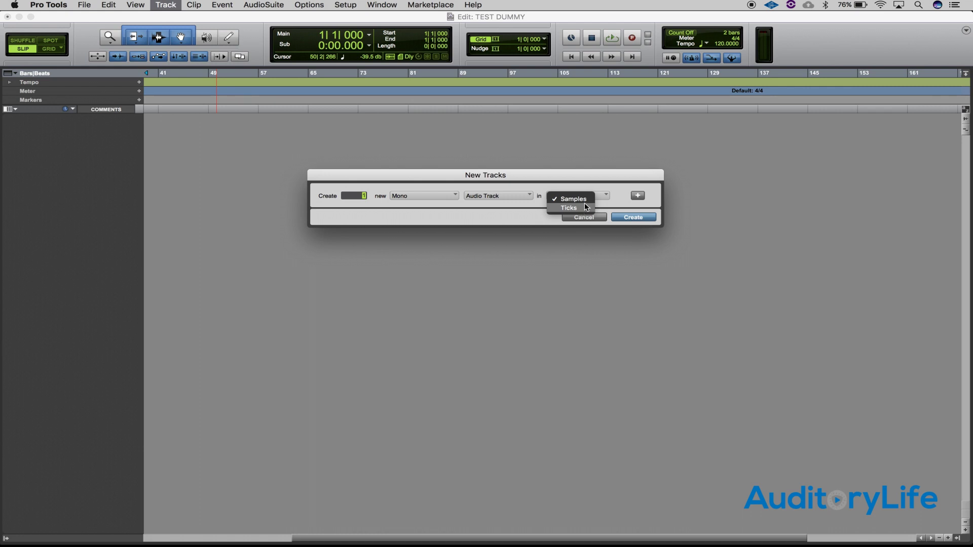
pyautogui.click(604, 180)
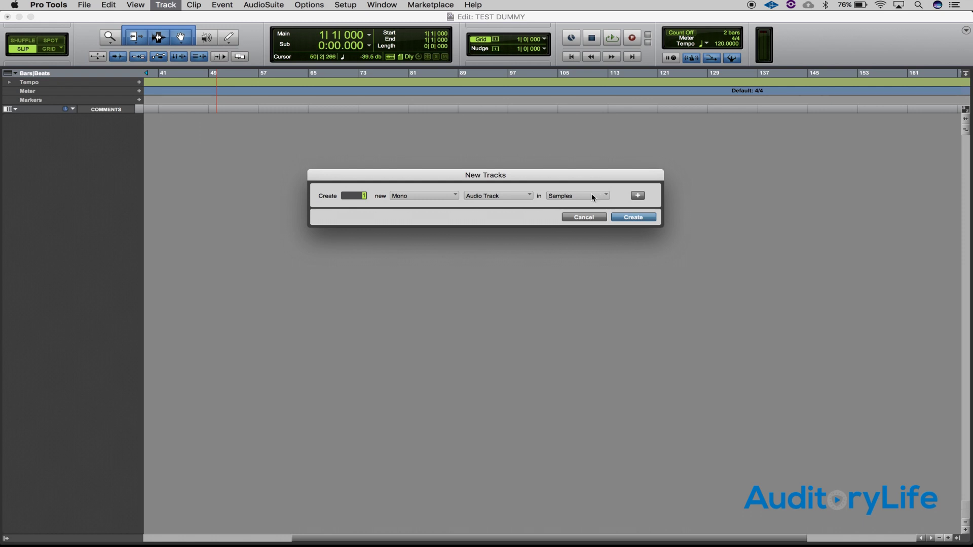
# Add a second mono audio track row and move the focus back and forth between the two rows' track counts.
pyautogui.click(637, 196)
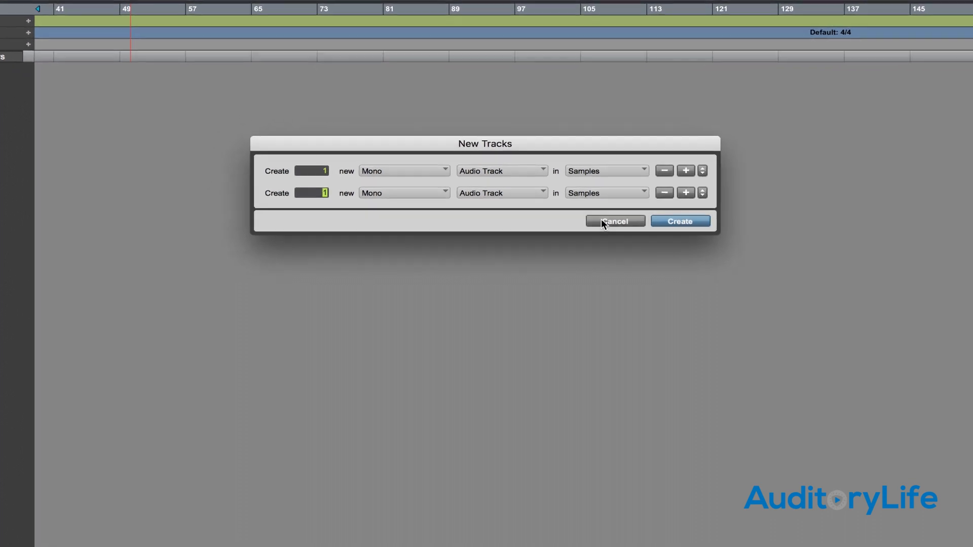
pyautogui.hotkey('alt', 'Tab')
pyautogui.press('Tab')
pyautogui.hotkey('alt', 'Tab')
pyautogui.press('Tab')
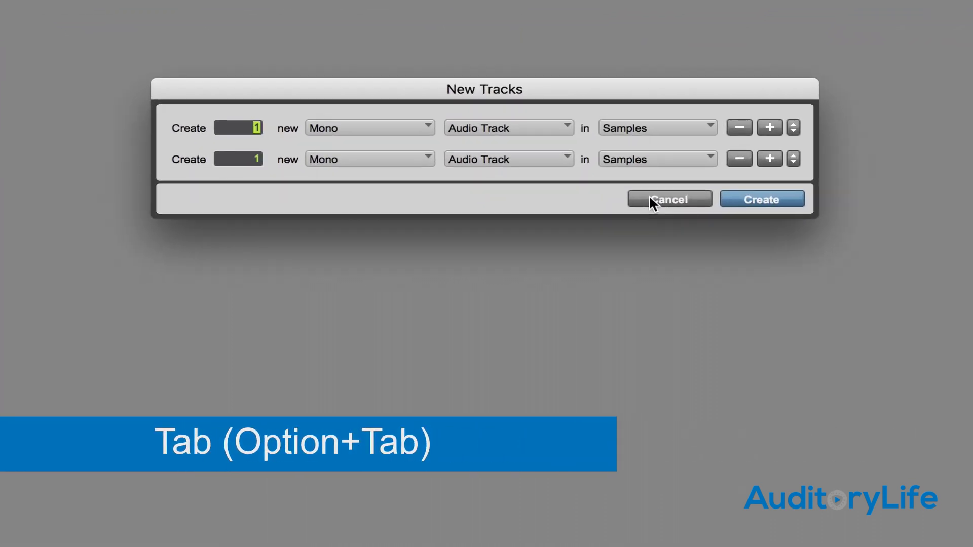
pyautogui.hotkey('alt', 'Tab')
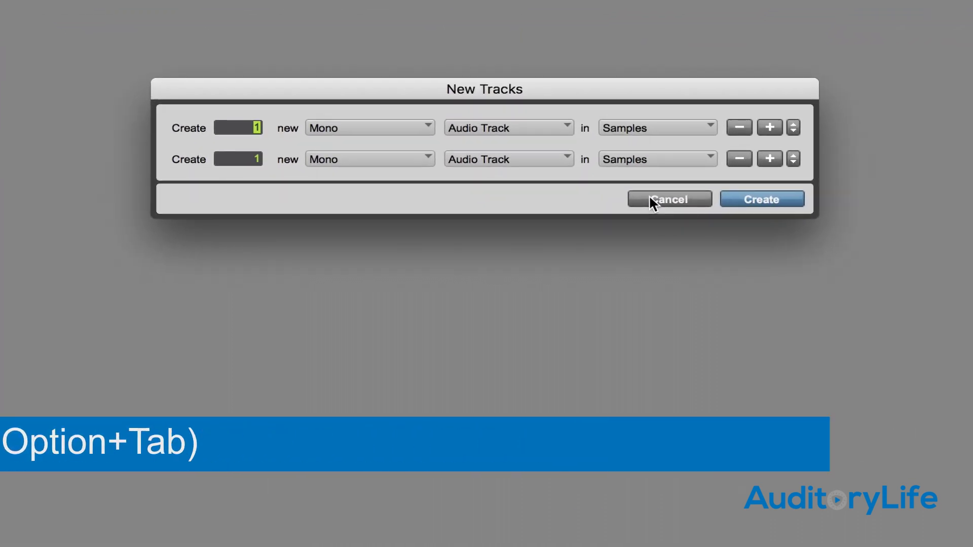
pyautogui.press('Tab')
pyautogui.hotkey('alt', 'Tab')
pyautogui.press('Tab')
pyautogui.hotkey('alt', 'Tab')
pyautogui.press('Tab')
pyautogui.hotkey('alt', 'Tab')
pyautogui.press('Tab')
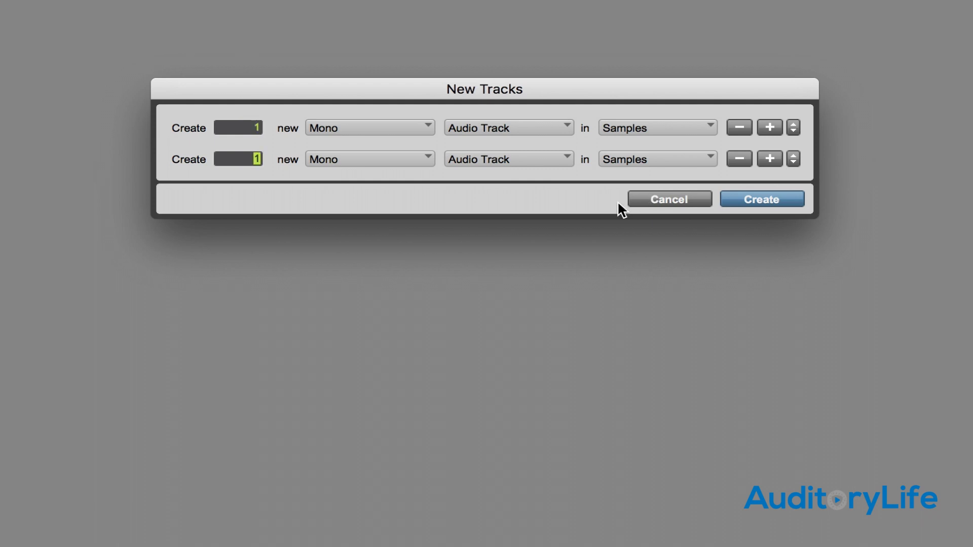
pyautogui.hotkey('alt', 'Tab')
pyautogui.press('Tab')
pyautogui.hotkey('alt', 'Tab')
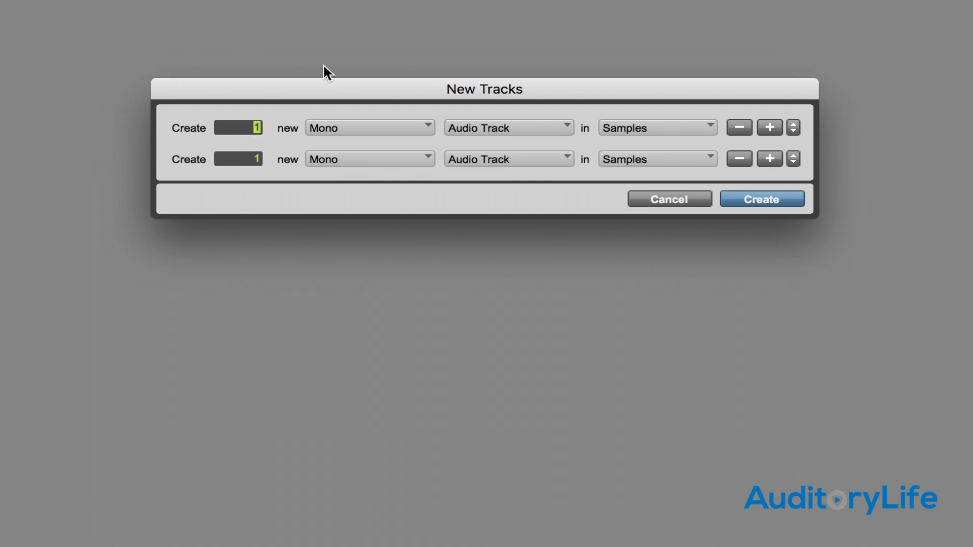
pyautogui.press('Tab')
pyautogui.hotkey('alt', 'Tab')
pyautogui.press('Tab')
# Toggle the first row's channel format repeatedly between Stereo and Mono, ending on Mono.
pyautogui.press('super+Right')
pyautogui.press('super+Left')
pyautogui.press('super+Right')
pyautogui.press('super+Left')
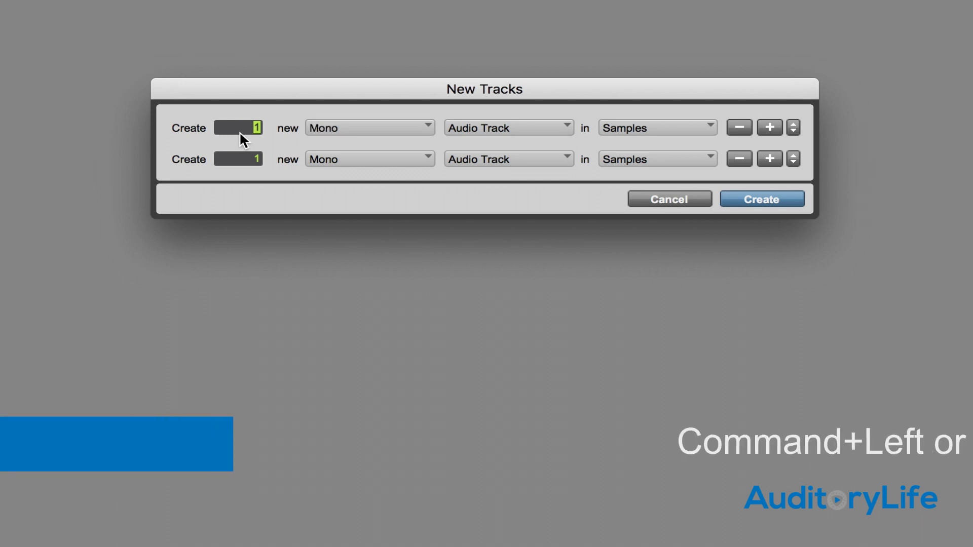
pyautogui.press('super+Right')
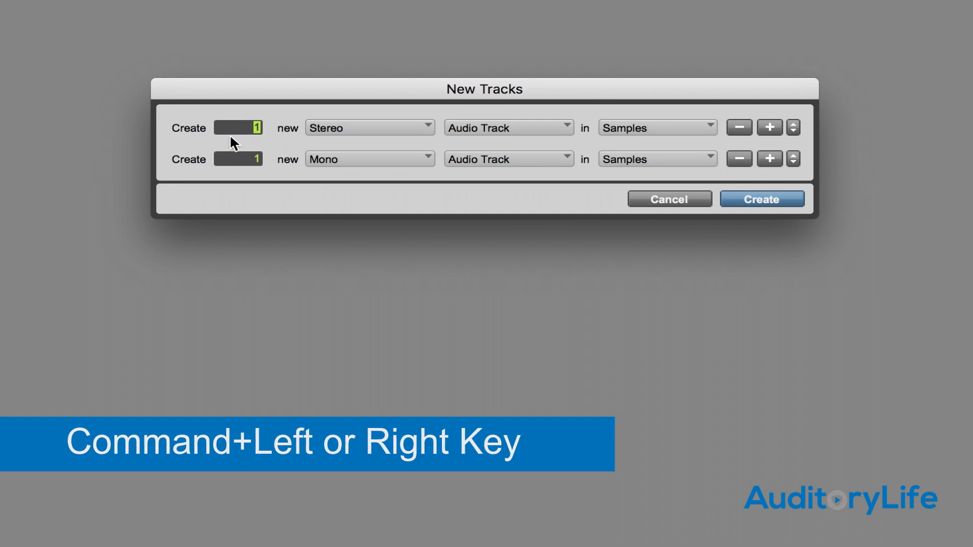
pyautogui.press('super+Left')
pyautogui.press('super+Right')
pyautogui.press('super+Left')
pyautogui.press('super+Right')
pyautogui.press('super+Left')
pyautogui.press('super+Right')
pyautogui.press('super+Left')
pyautogui.press('super+Right')
pyautogui.press('super+Left')
pyautogui.press('super+Right')
pyautogui.press('super+Left')
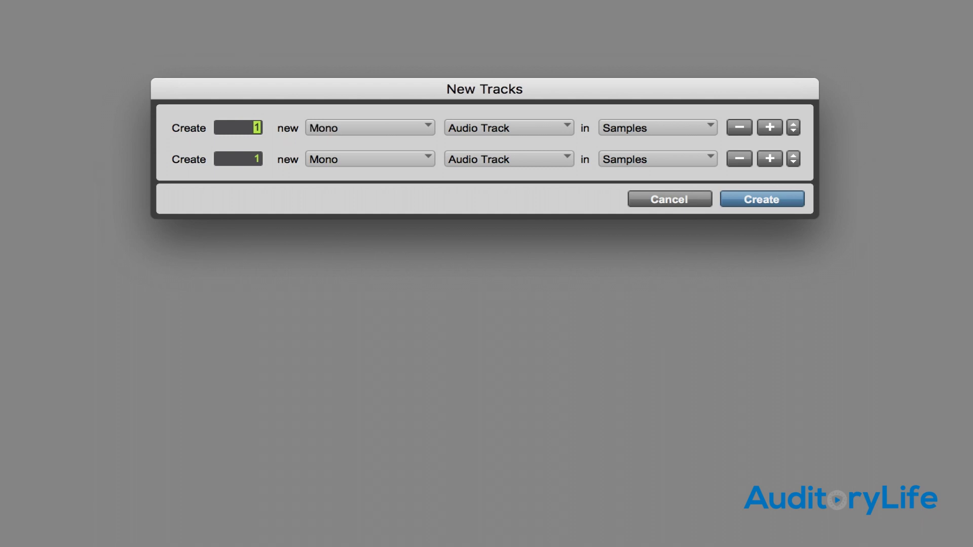
# Cycle the first row's track type through the available types and presets, ending on Audio Track.
pyautogui.press('super+Down')
pyautogui.press('super+Up')
pyautogui.press('super+Up')
pyautogui.press('super+Up')
pyautogui.press('super+Up')
pyautogui.press('super+Up')
pyautogui.press('super+Up')
pyautogui.press('super+Up')
pyautogui.press('super+Up')
pyautogui.press('super+Up')
pyautogui.press('super+Up')
pyautogui.press('super+Up')
pyautogui.press('super+Down')
pyautogui.press('super+Down')
pyautogui.press('super+Down')
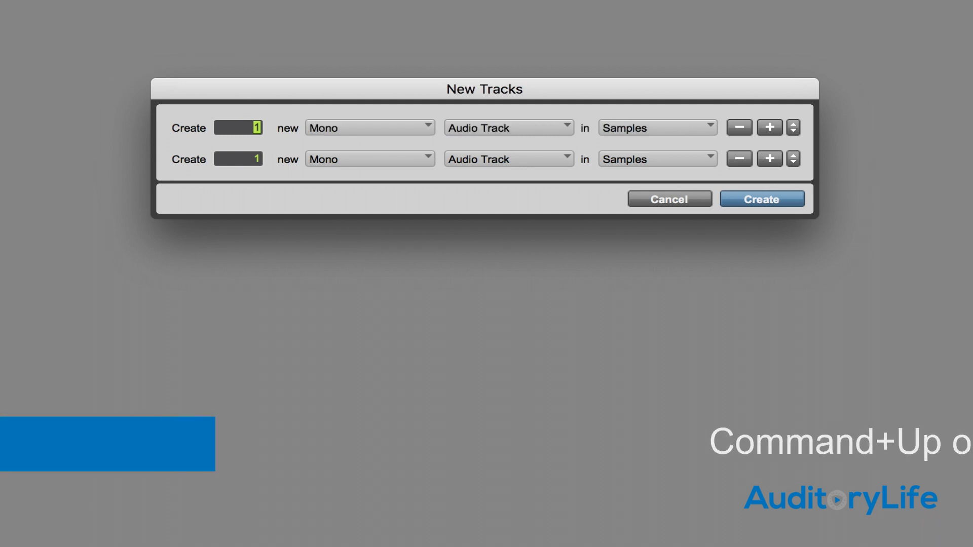
pyautogui.press('super+Down')
pyautogui.press('super+Down')
pyautogui.press('super+Down')
pyautogui.press('super+Down')
pyautogui.press('super+Down')
pyautogui.press('super+Down')
pyautogui.press('super+Down')
pyautogui.press('super+Down')
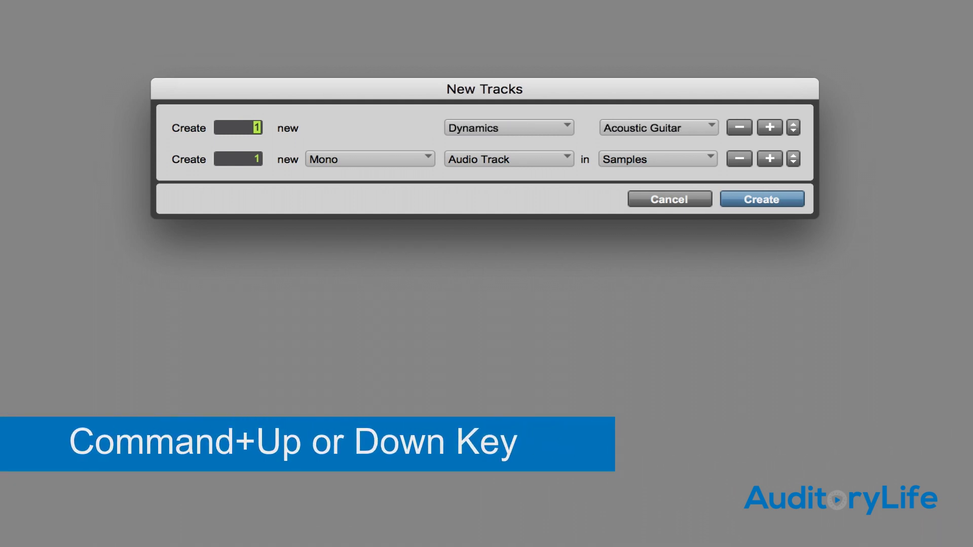
pyautogui.press('super+Up')
pyautogui.press('super+Up')
pyautogui.press('super+Up')
pyautogui.press('super+Up')
pyautogui.press('super+Up')
pyautogui.press('super+Up')
pyautogui.press('super+Up')
pyautogui.press('super+Up')
pyautogui.press('super+Down')
pyautogui.press('super+Down')
pyautogui.press('super+Down')
pyautogui.press('super+Down')
pyautogui.press('super+Down')
pyautogui.press('super+Up')
pyautogui.press('super+Up')
pyautogui.press('super+Up')
pyautogui.press('super+Up')
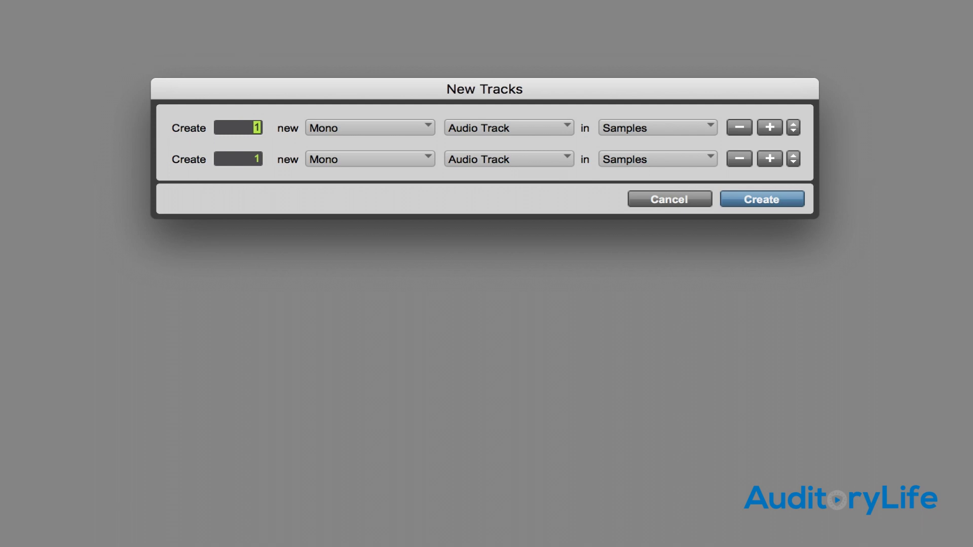
# Add a third track row and move the focus to the first row's track count.
pyautogui.press('super+shift+Down')
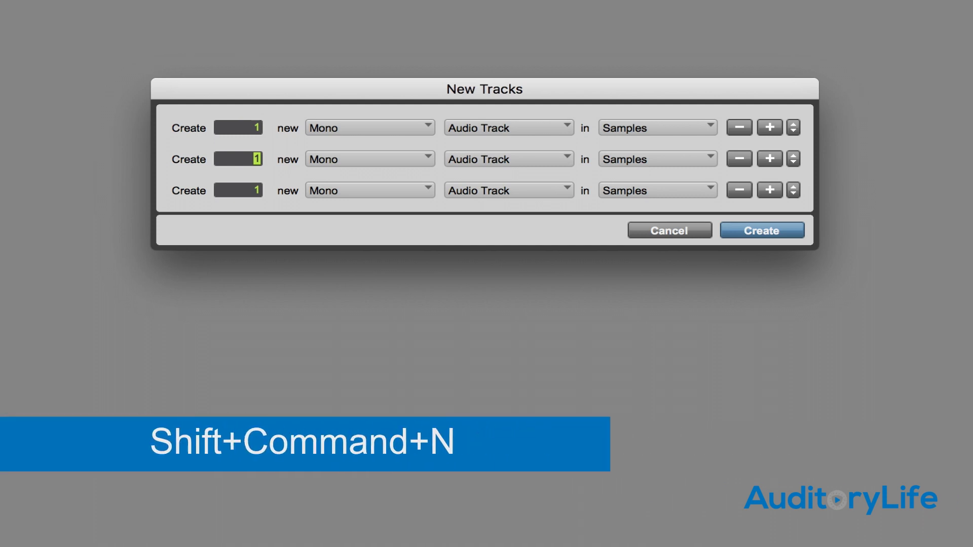
pyautogui.press('Tab')
pyautogui.press('Tab')
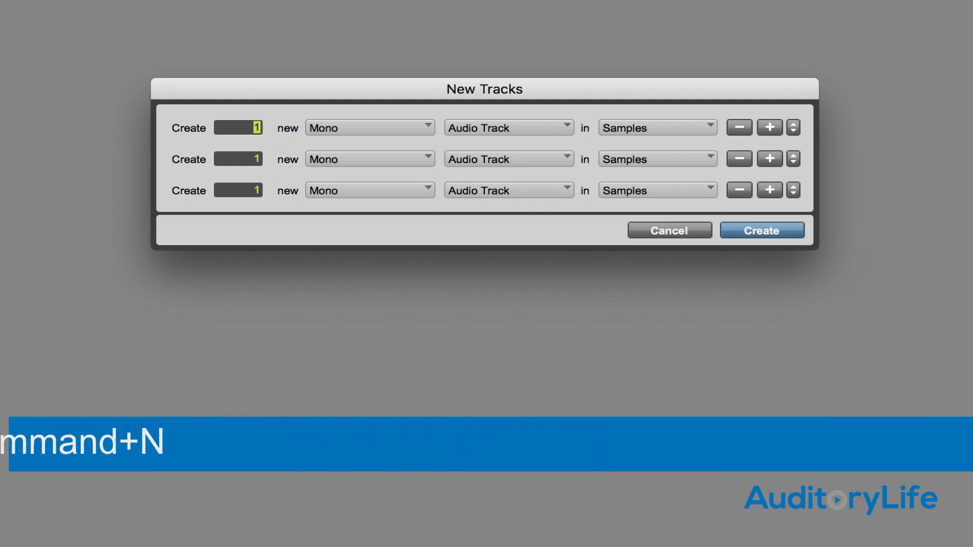
# Configure the second row as one stereo Aux Input and set the first row's track count to 2.
pyautogui.press('Tab')
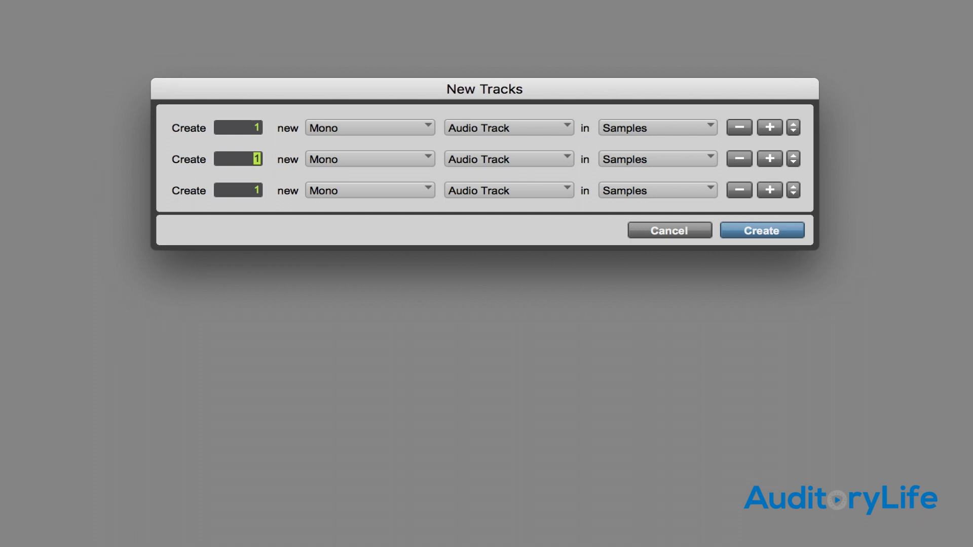
pyautogui.press('super+Down')
pyautogui.press('super+Right')
pyautogui.write('2')
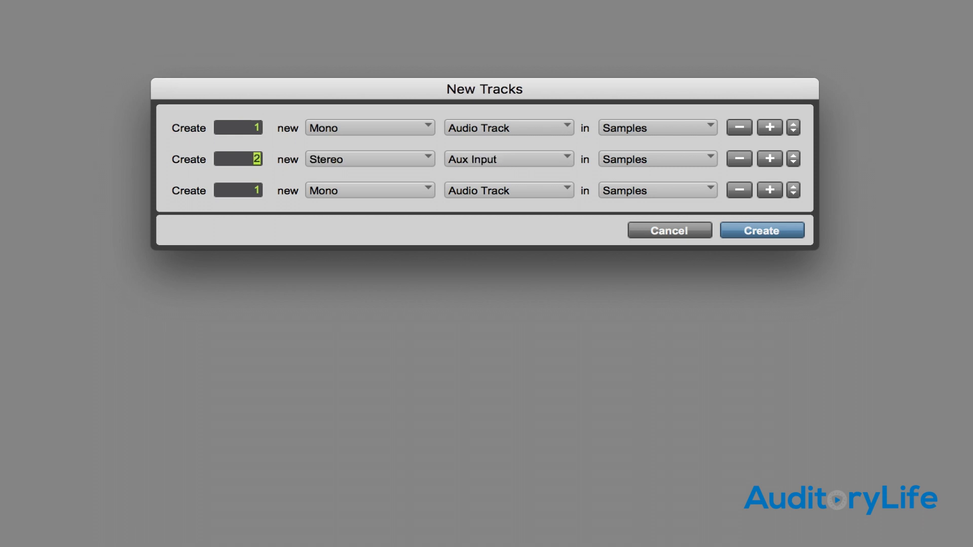
pyautogui.write('1')
pyautogui.press('Up')
pyautogui.write('2')
# Configure the third row as a stereo Master Fader and create all the listed tracks.
pyautogui.press('Down')
pyautogui.press('Down')
pyautogui.press('super+Right')
pyautogui.press('super+Down')
pyautogui.press('super+Down')
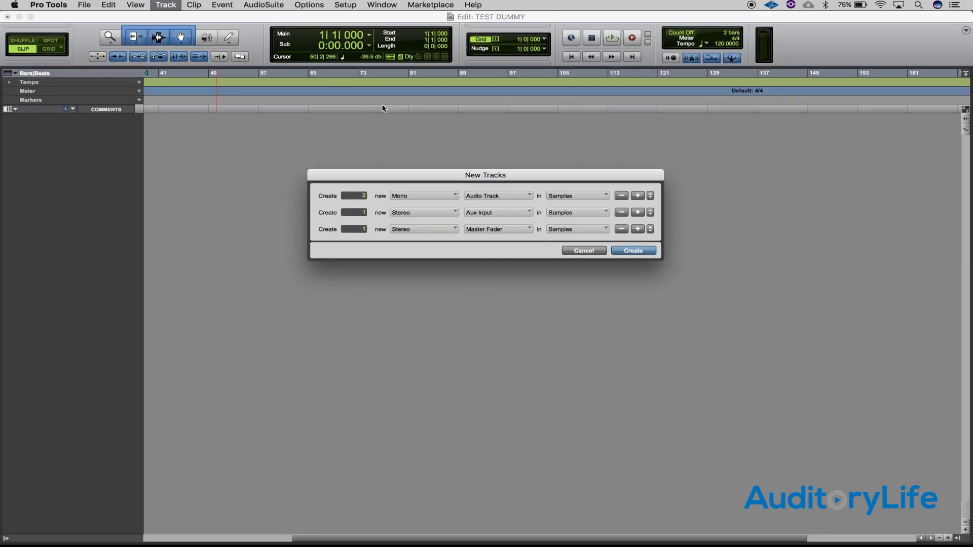
pyautogui.press('Return')
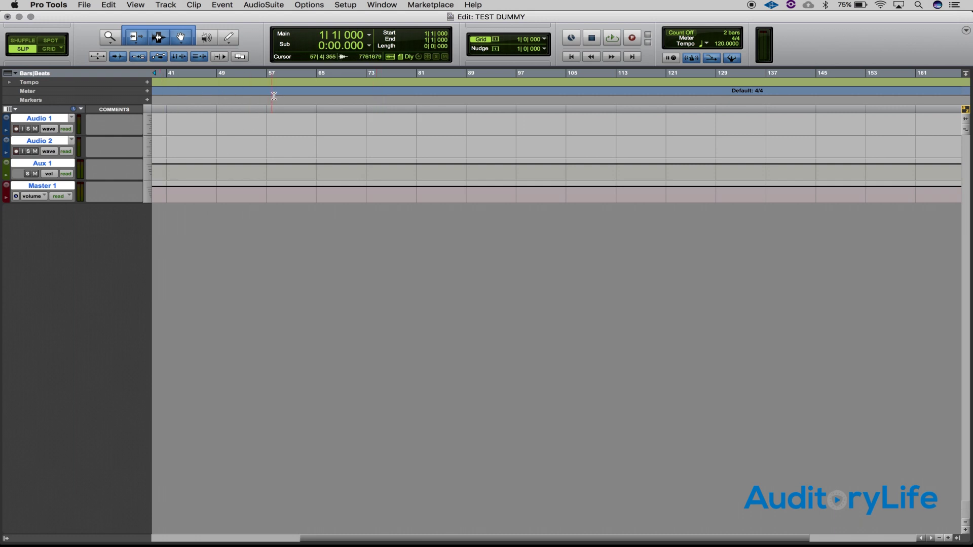
# Add another master fader track below Master 1 and delete it again.
pyautogui.doubleClick(94, 216)
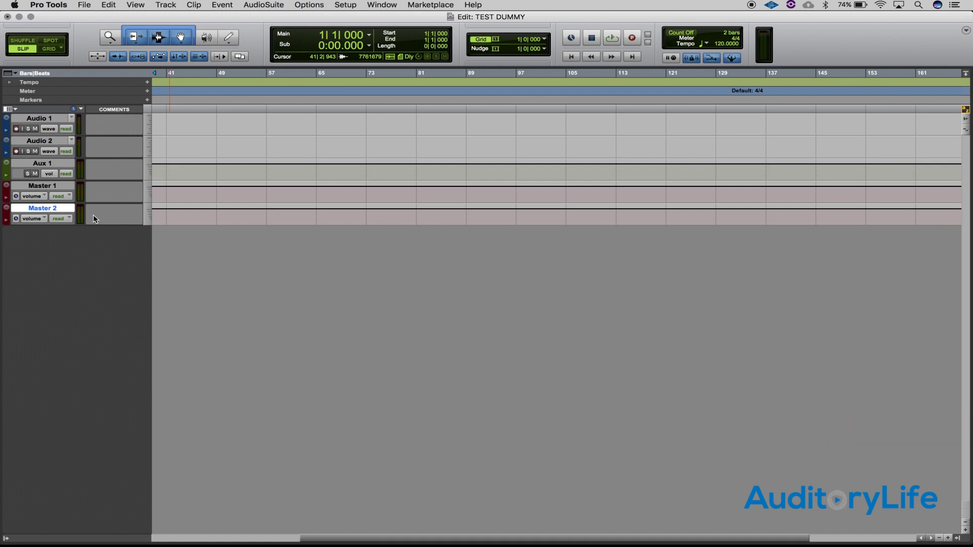
pyautogui.rightClick(40, 208)
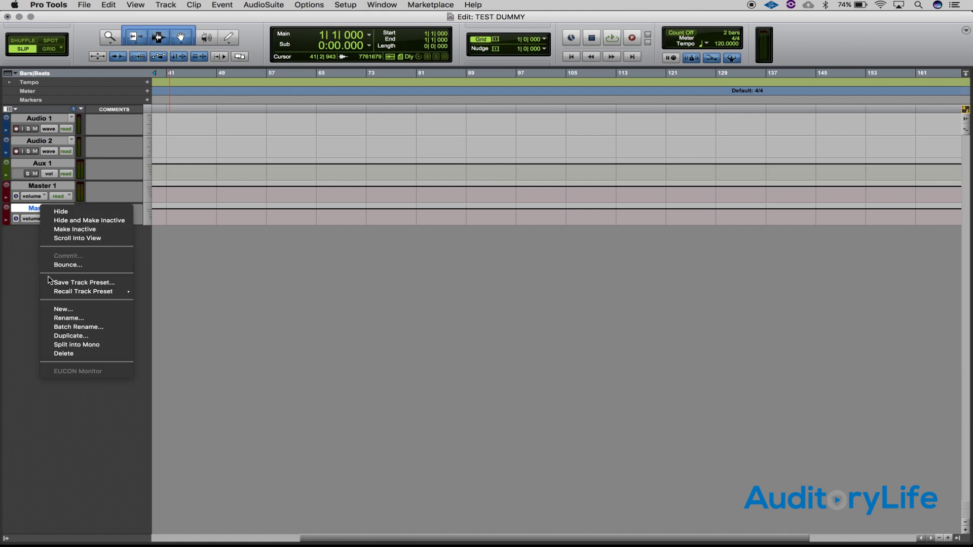
pyautogui.click(60, 354)
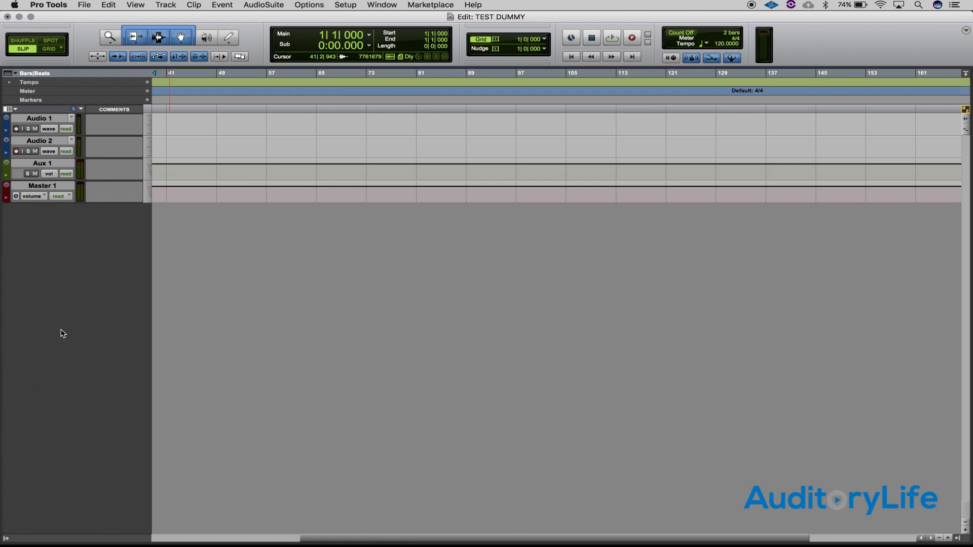
# Add a new audio track below Master 1 and increase its track height.
pyautogui.doubleClick(48, 227)
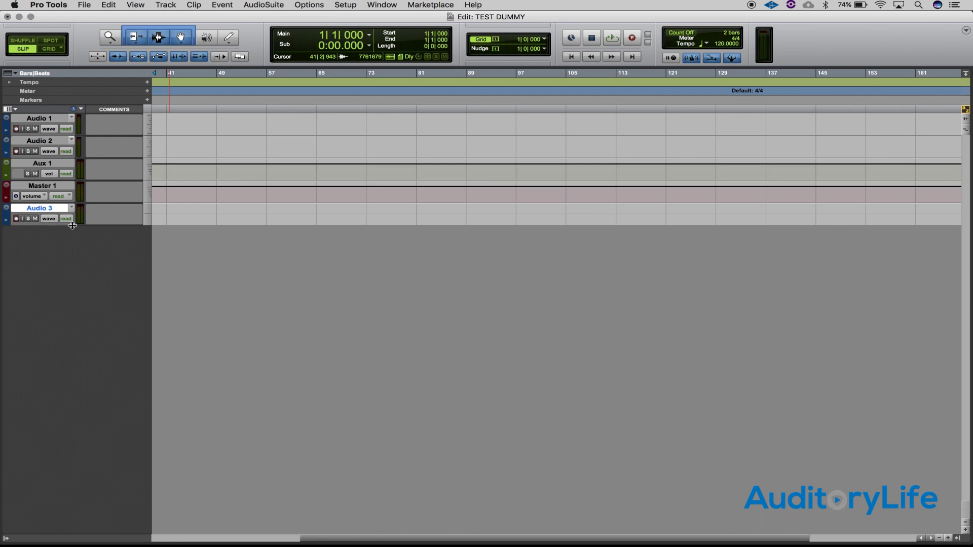
pyautogui.moveTo(70, 226); pyautogui.dragTo(63, 284)
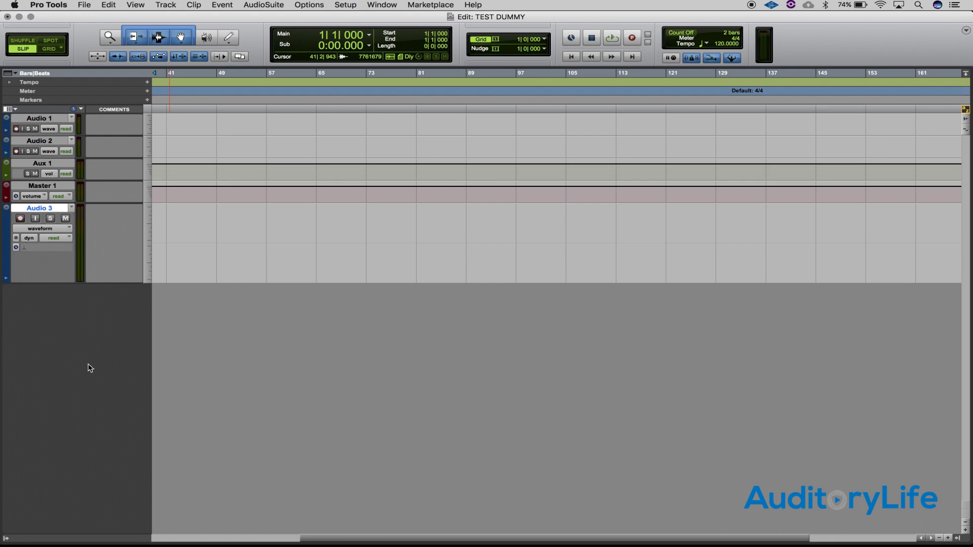
# Add a new aux input track below Audio 3 and enlarge its track height well beyond the other tracks.
pyautogui.click(80, 344)
pyautogui.keyDown('ctrl'); pyautogui.doubleClick(81, 342); pyautogui.keyUp('ctrl')
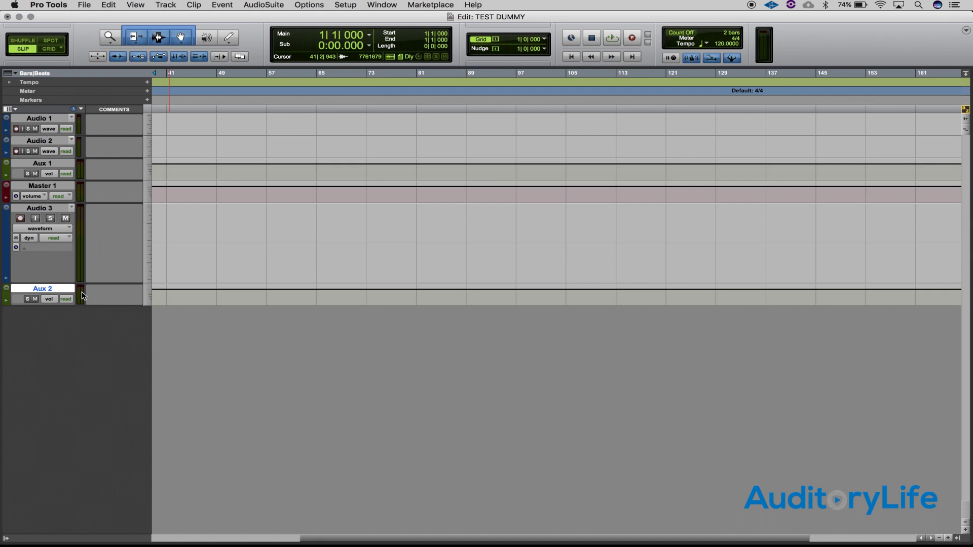
pyautogui.click(170, 289)
pyautogui.hotkey('ctrl', 'Down')
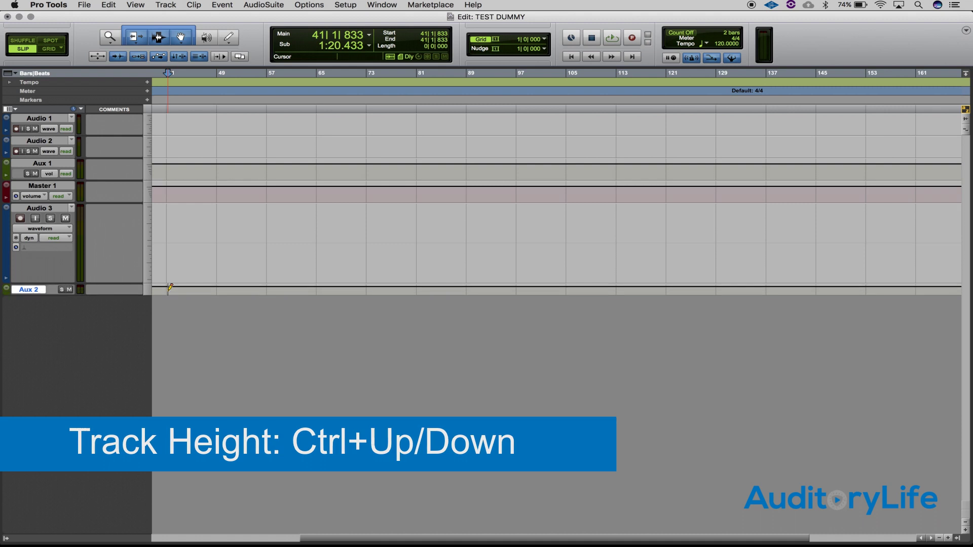
pyautogui.hotkey('ctrl', 'Up')
pyautogui.hotkey('ctrl', 'Up')
pyautogui.hotkey('ctrl', 'Up')
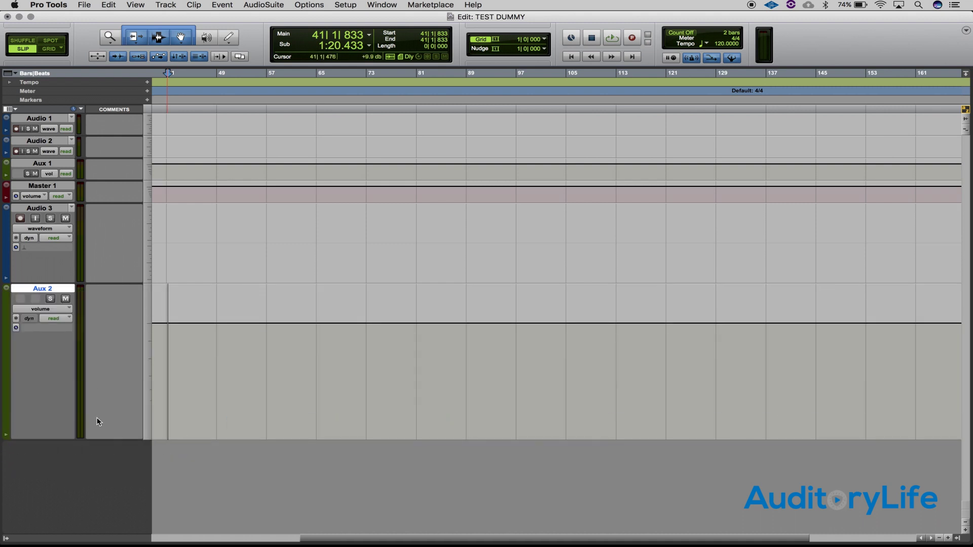
# Add a master fader track and an instrument track below Aux 2.
pyautogui.keyDown('shift'); pyautogui.doubleClick(77, 466); pyautogui.keyUp('shift')
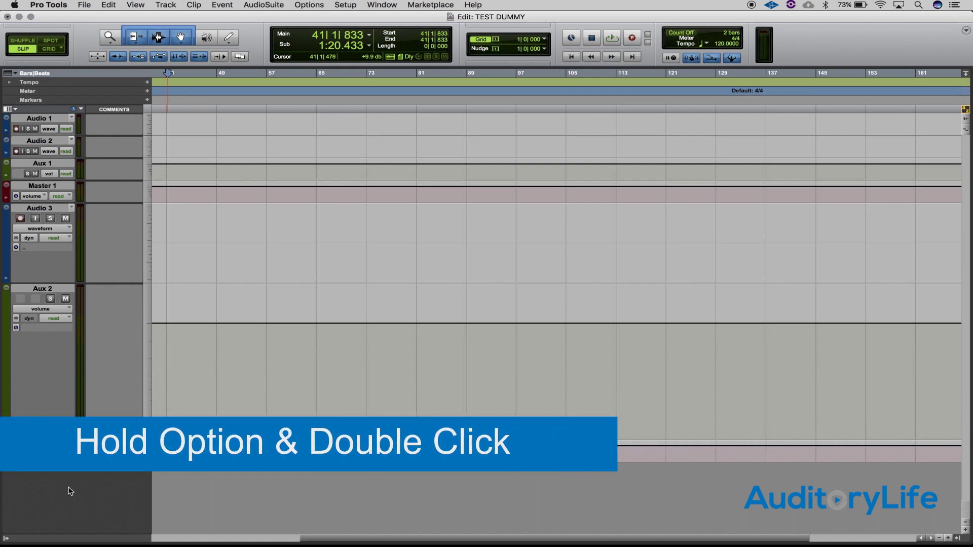
pyautogui.keyDown('alt'); pyautogui.doubleClick(70, 491); pyautogui.keyUp('alt')
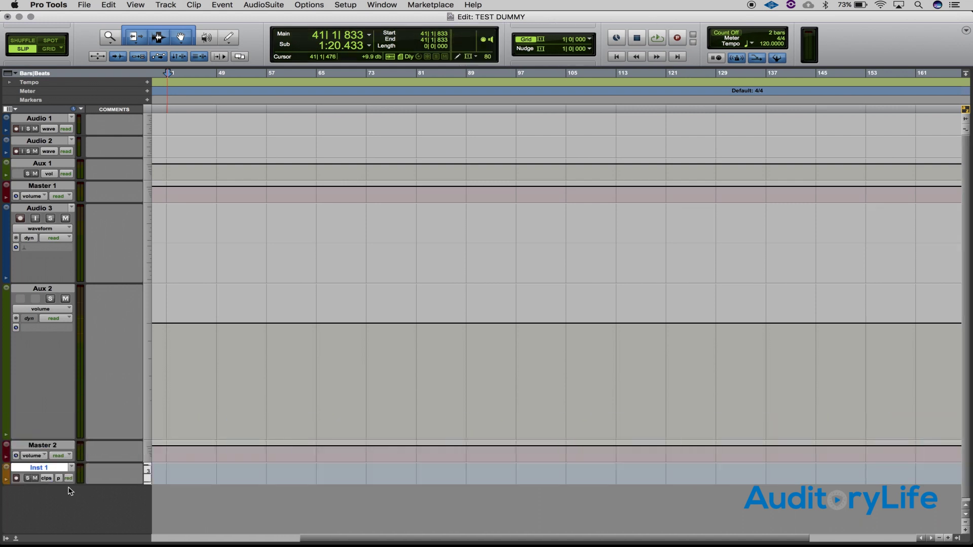